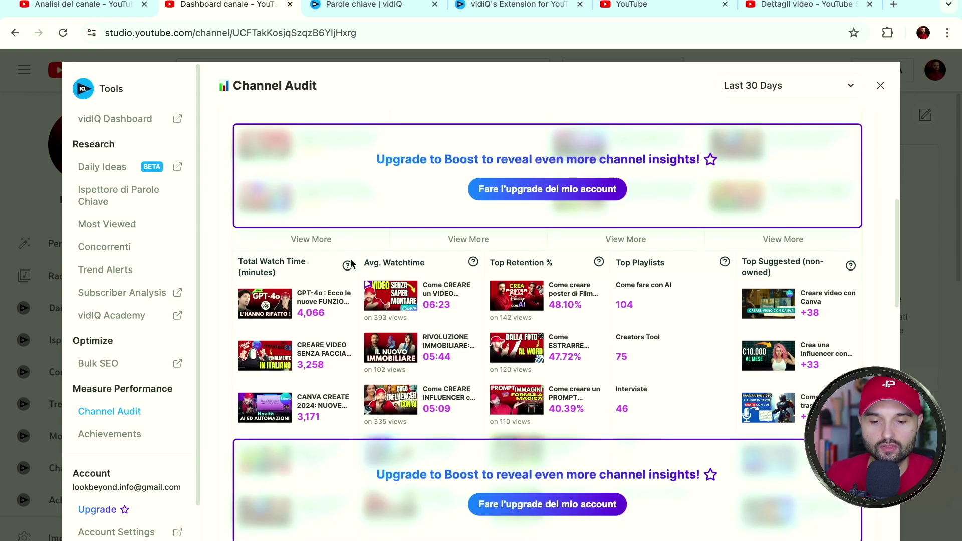
scroll(353, 270, "down", 4)
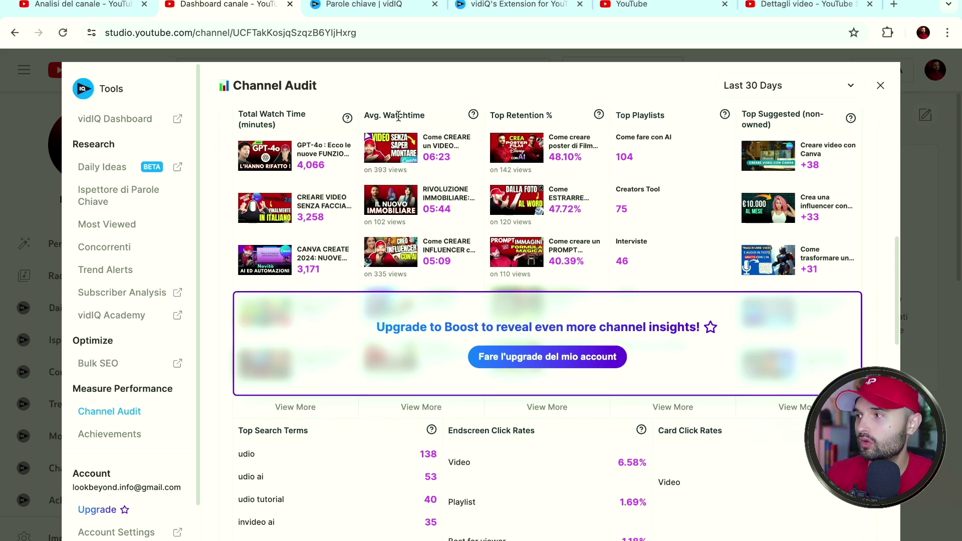
scroll(331, 239, "down", 5)
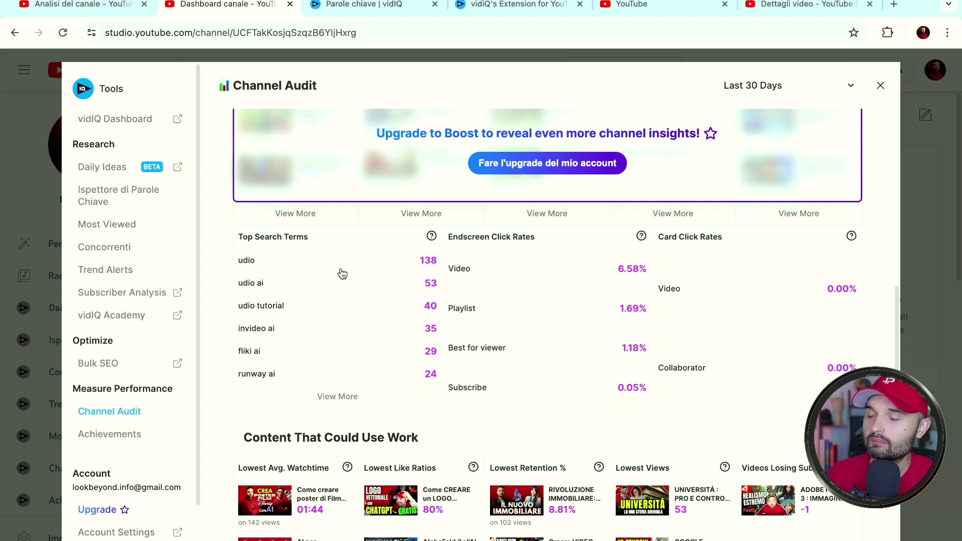
scroll(347, 289, "down", 2)
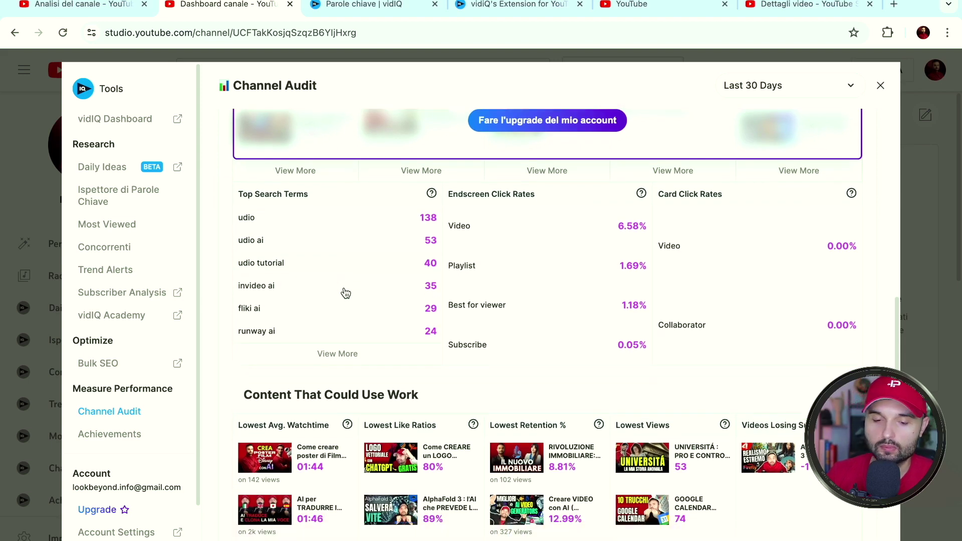
scroll(346, 292, "down", 3)
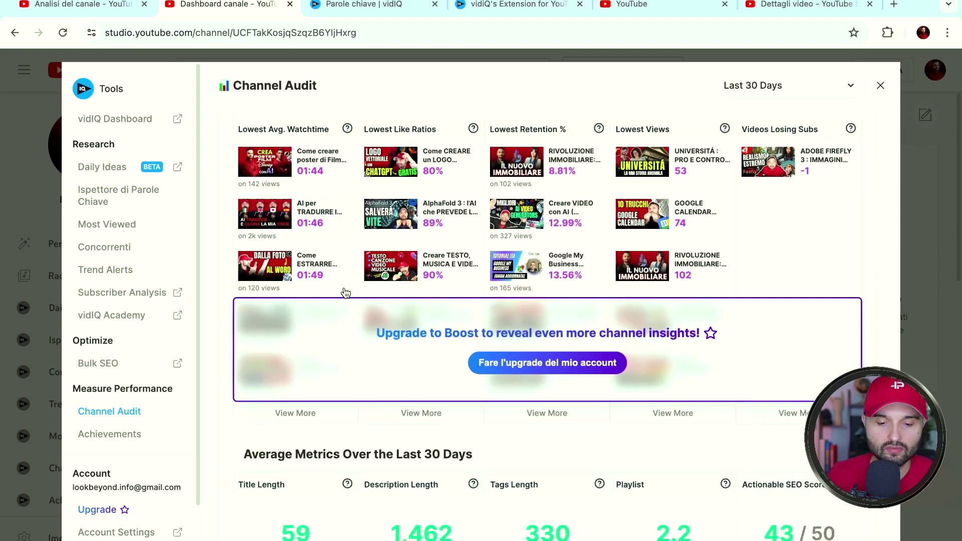
scroll(344, 287, "up", 3)
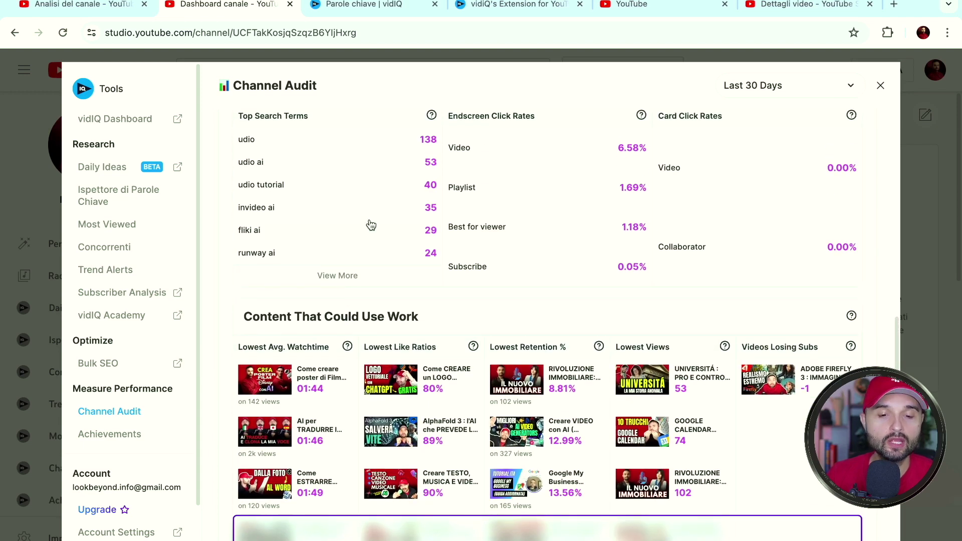
left_click(880, 85)
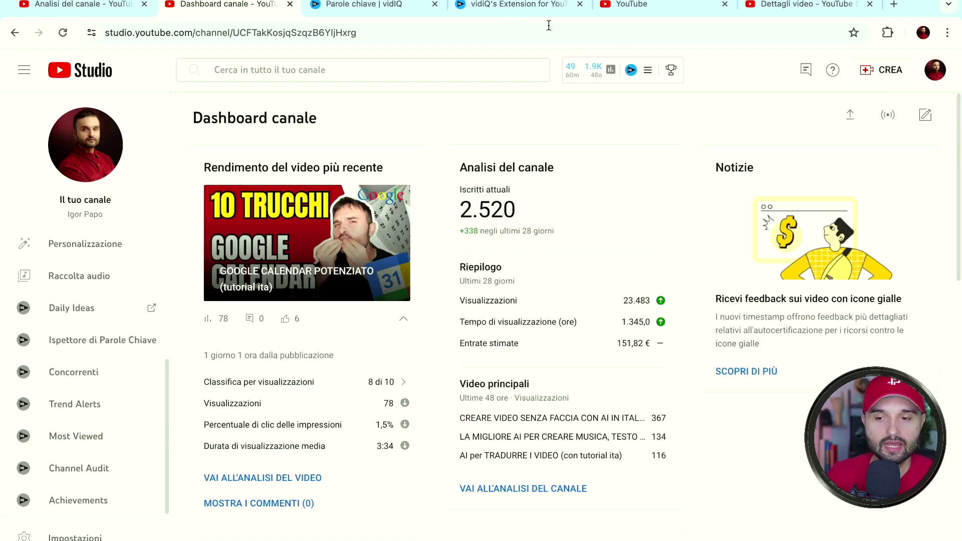
Open the vidIQ real-time channel statistics and review the views, watch time and subscriber trends.
left_click(604, 72)
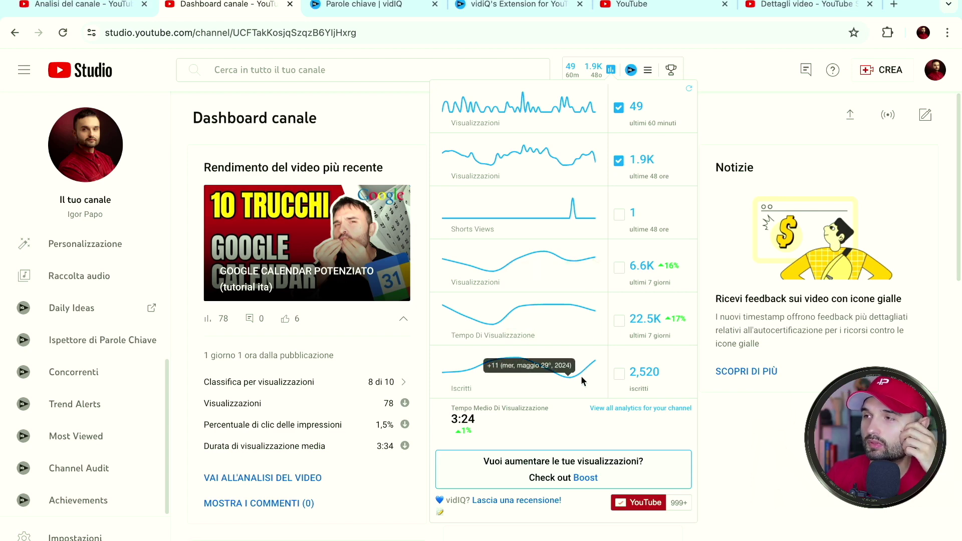
mouse_move(478, 404)
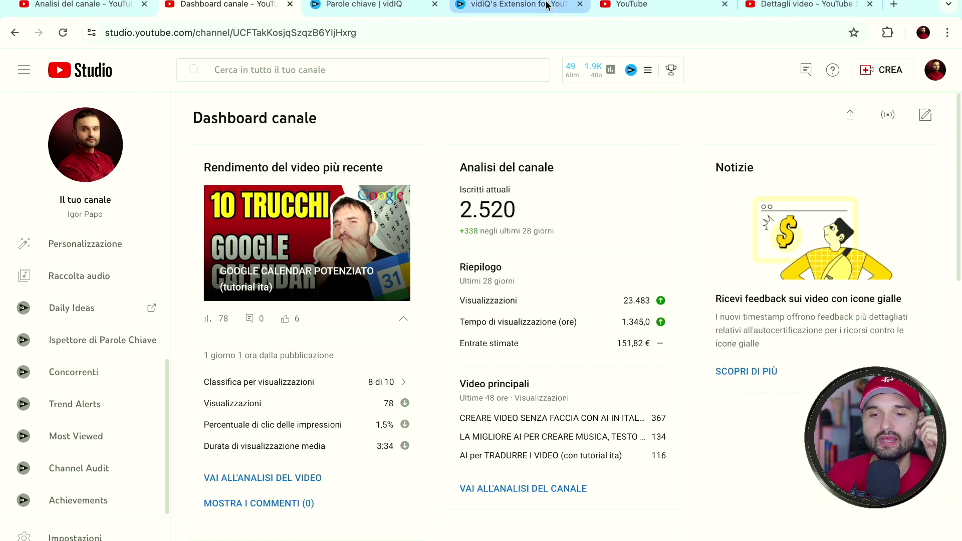
Switch to the video details page for "Come CREARE modelli 3D con AI (MESHY AI DEMO)" and review its title and description.
left_click(777, 3)
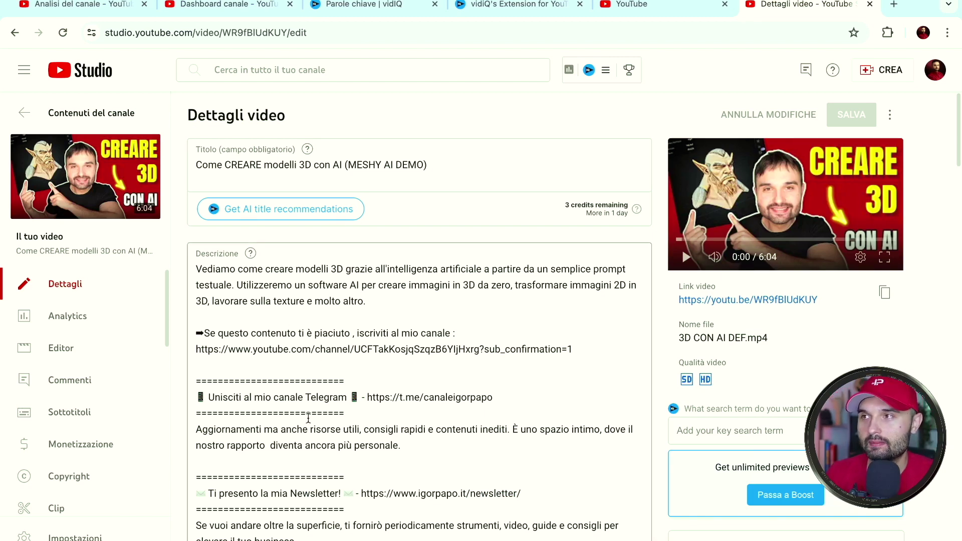
scroll(425, 301, "down", 3)
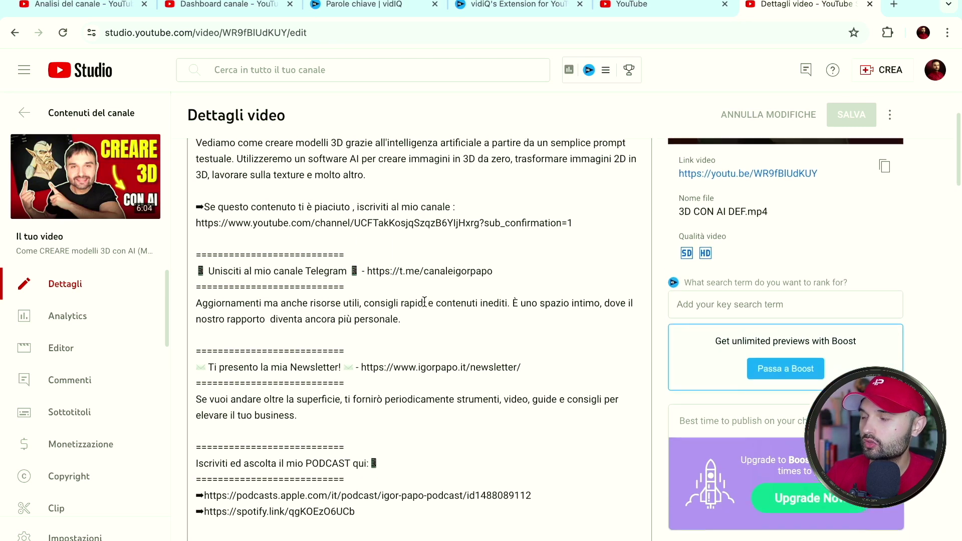
scroll(425, 302, "up", 3)
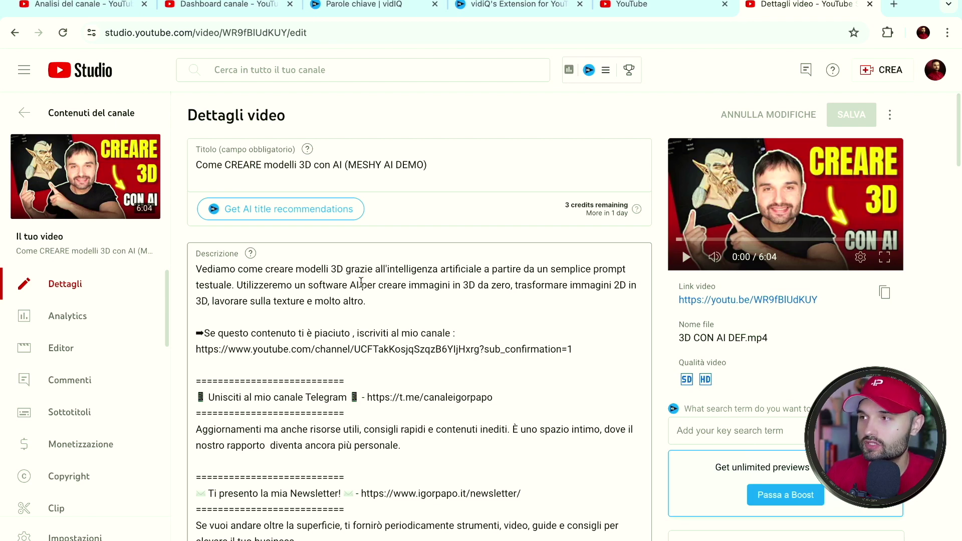
scroll(360, 275, "down", 2)
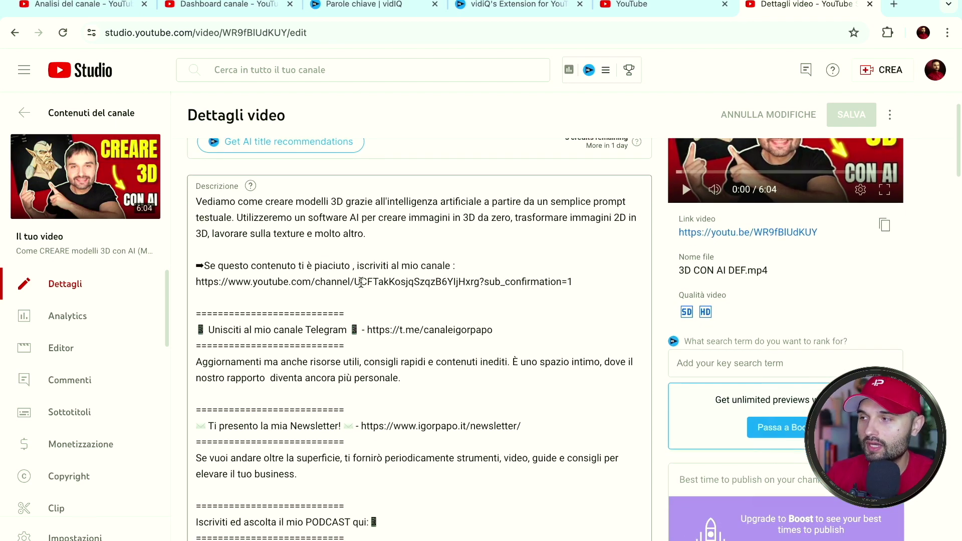
scroll(361, 283, "down", 2)
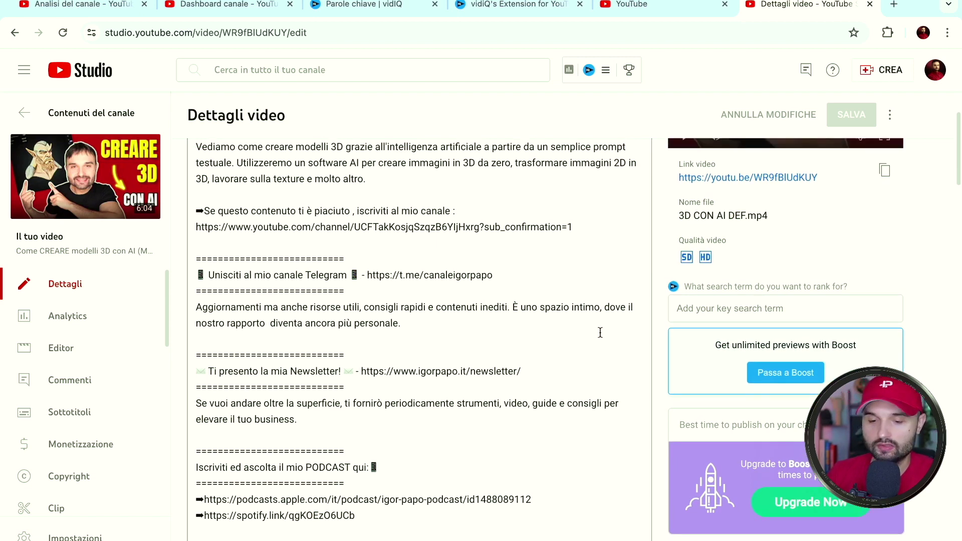
Examine the vidIQ SEO score of the video, including the tag count and keyword criteria.
scroll(615, 341, "down", 6)
scroll(615, 339, "down", 4)
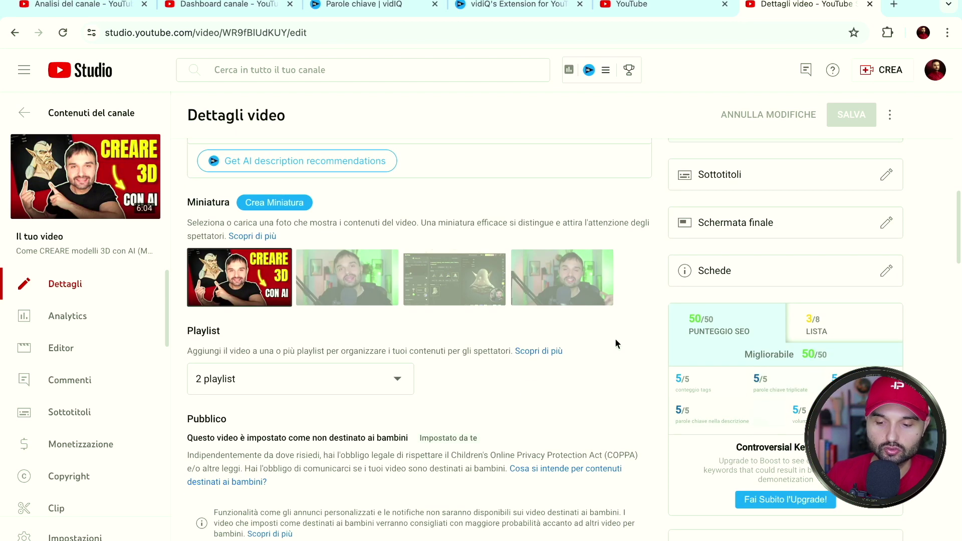
scroll(737, 371, "down", 1)
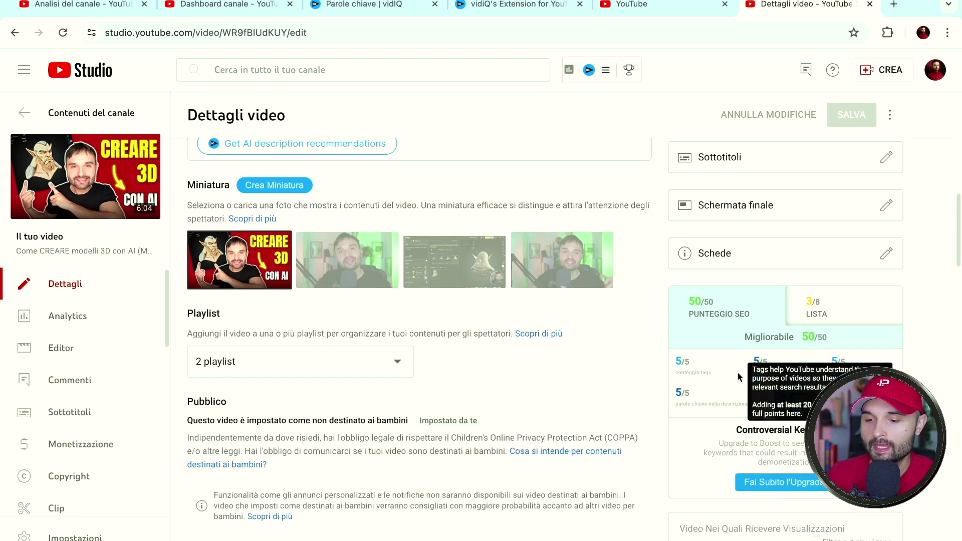
scroll(737, 372, "down", 1)
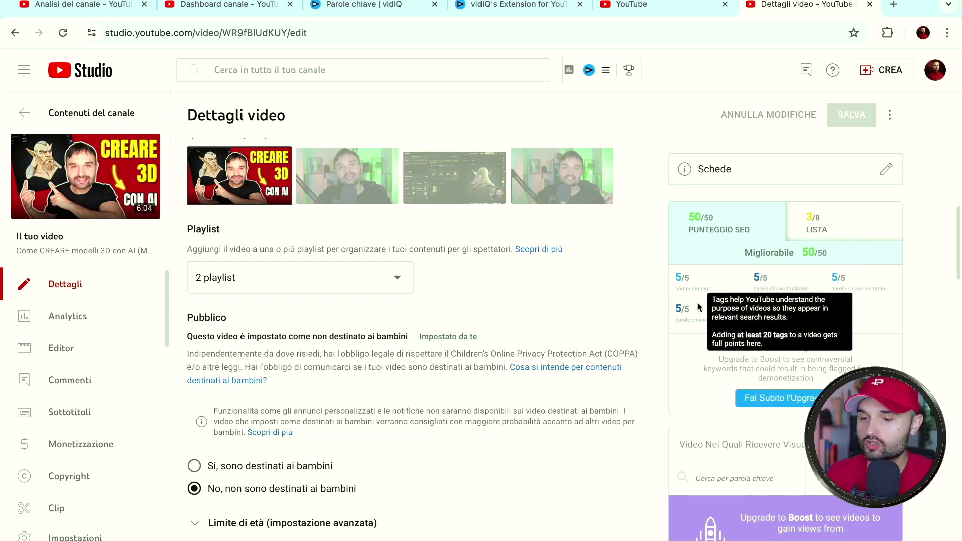
mouse_move(714, 304)
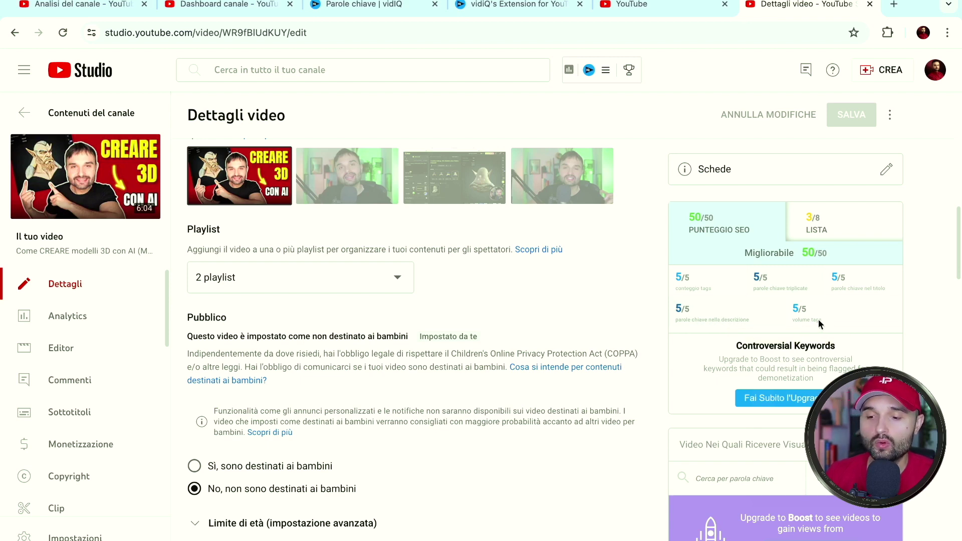
Examine the list of tags entered for the video and their vidIQ keyword score.
scroll(380, 375, "down", 20)
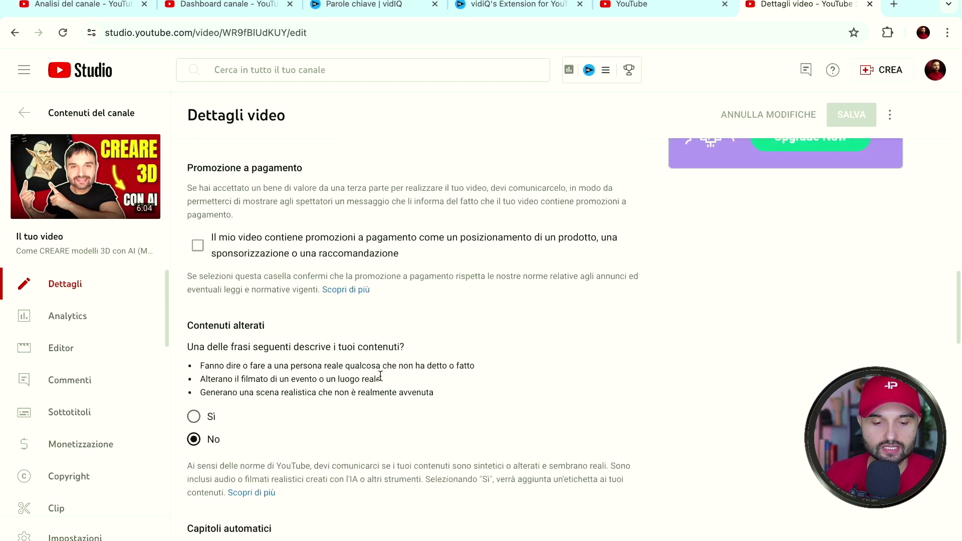
scroll(380, 376, "down", 1)
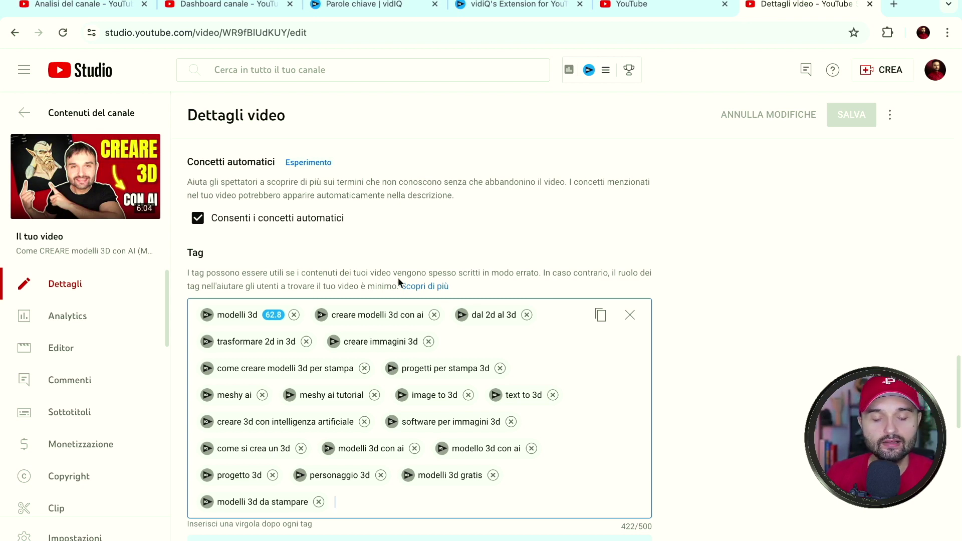
scroll(399, 282, "up", 1)
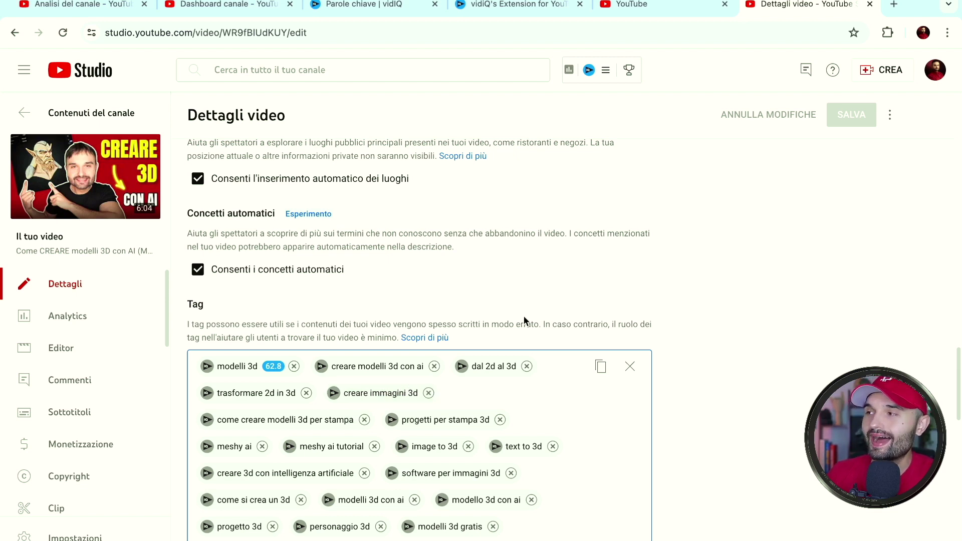
scroll(524, 319, "up", 2)
scroll(525, 319, "up", 1)
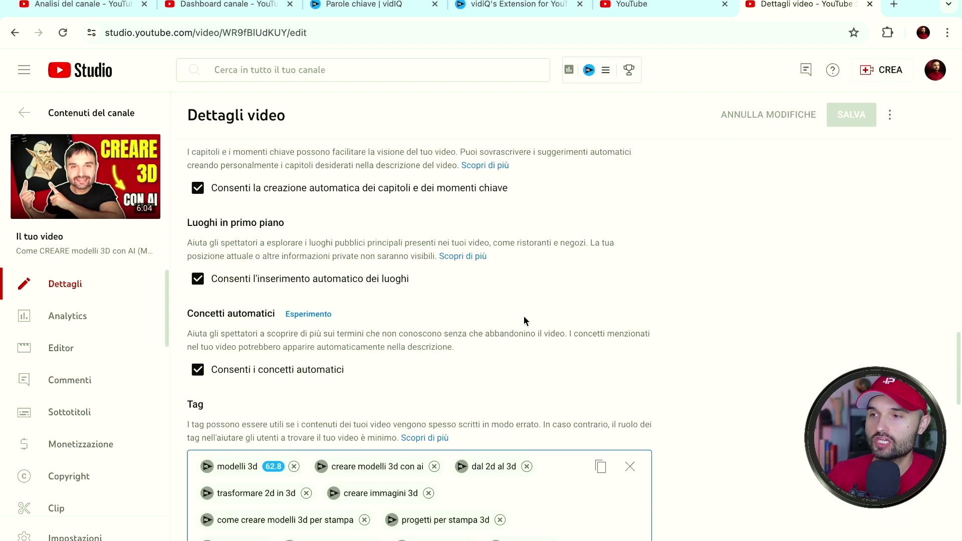
scroll(524, 321, "down", 1)
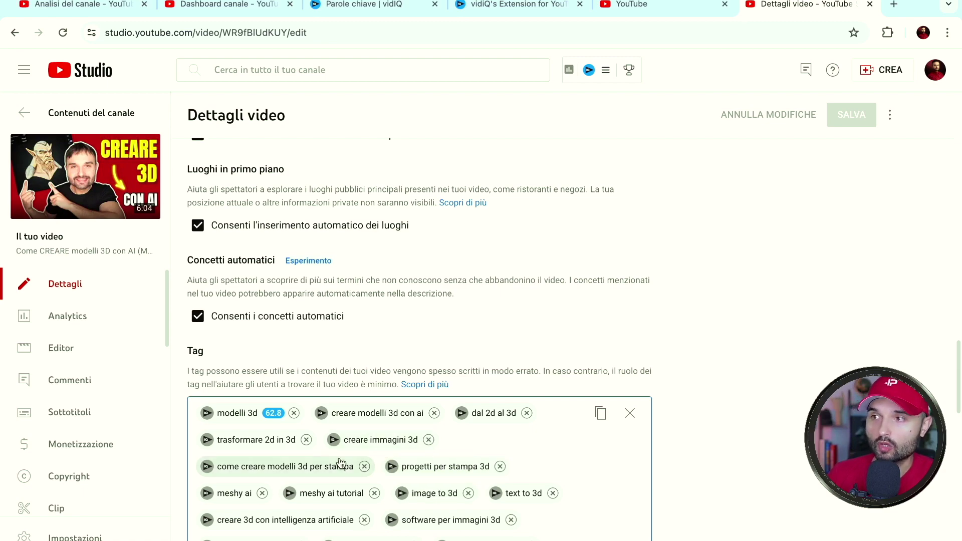
Return to the video's title and compare it with the description and thumbnail for keyword use.
scroll(341, 457, "up", 8)
scroll(338, 459, "up", 15)
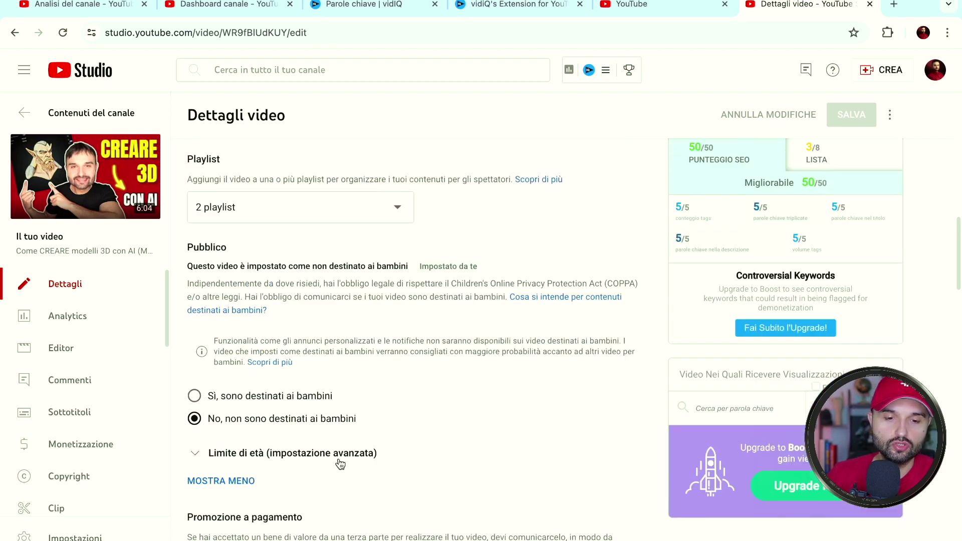
scroll(359, 344, "up", 1)
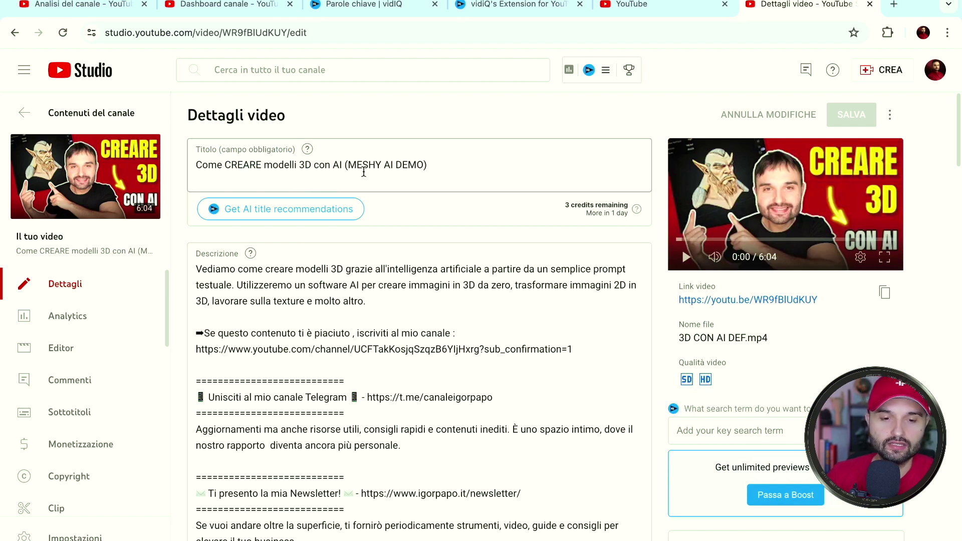
mouse_move(119, 201)
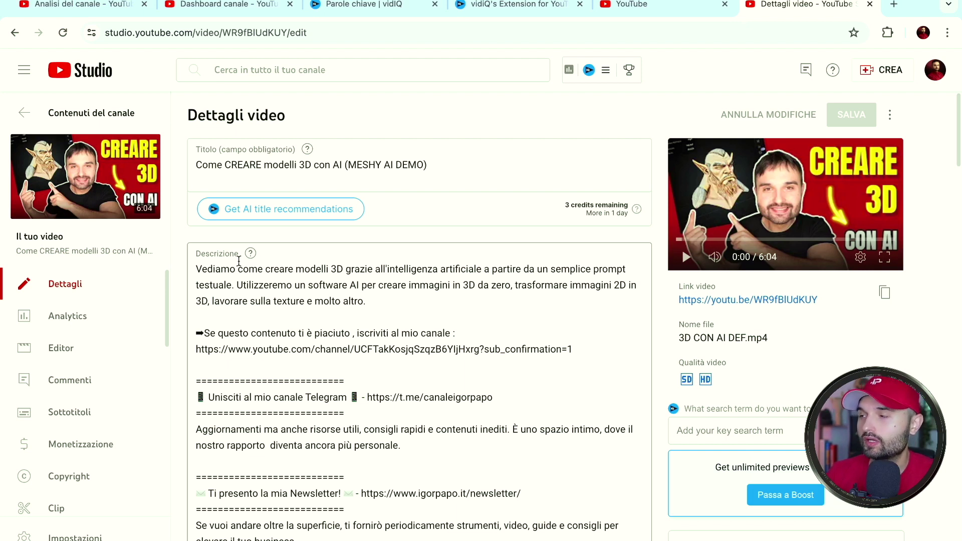
mouse_move(35, 172)
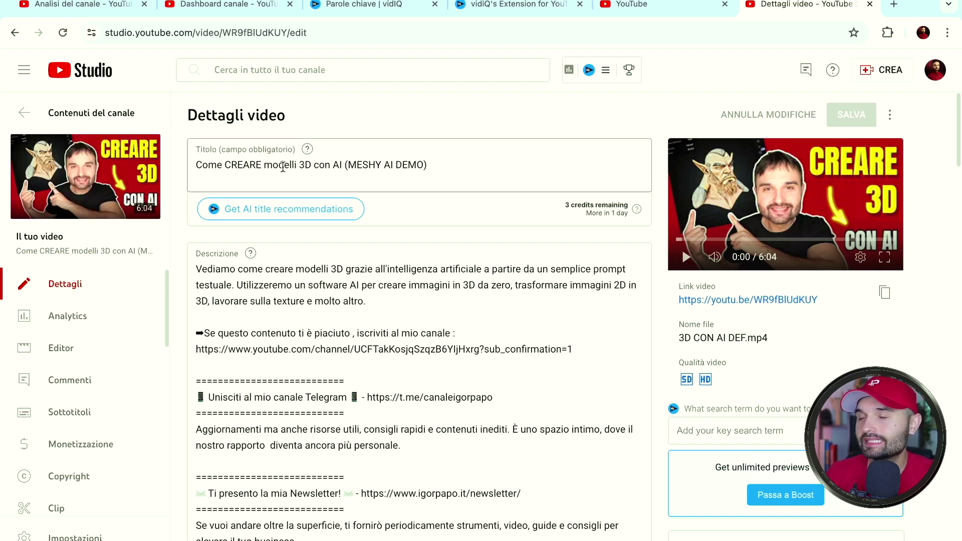
mouse_move(117, 195)
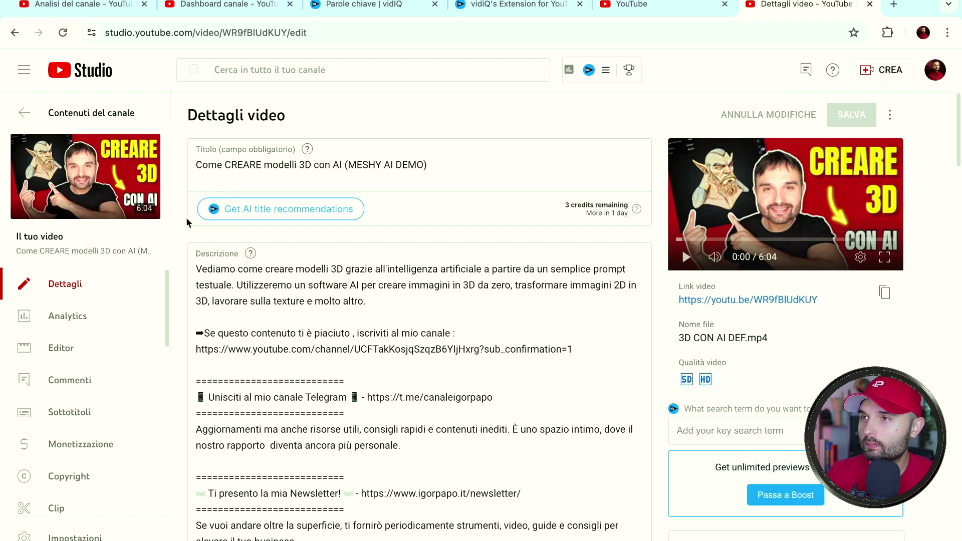
mouse_move(114, 165)
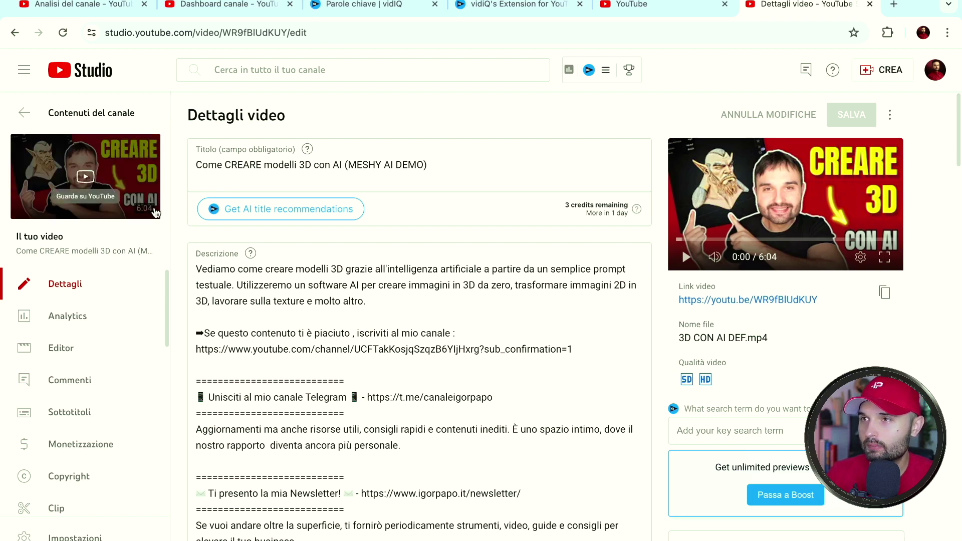
Look over the video's description, thumbnail, playlist, audience, paid promotion and altered-content settings.
scroll(259, 234, "down", 12)
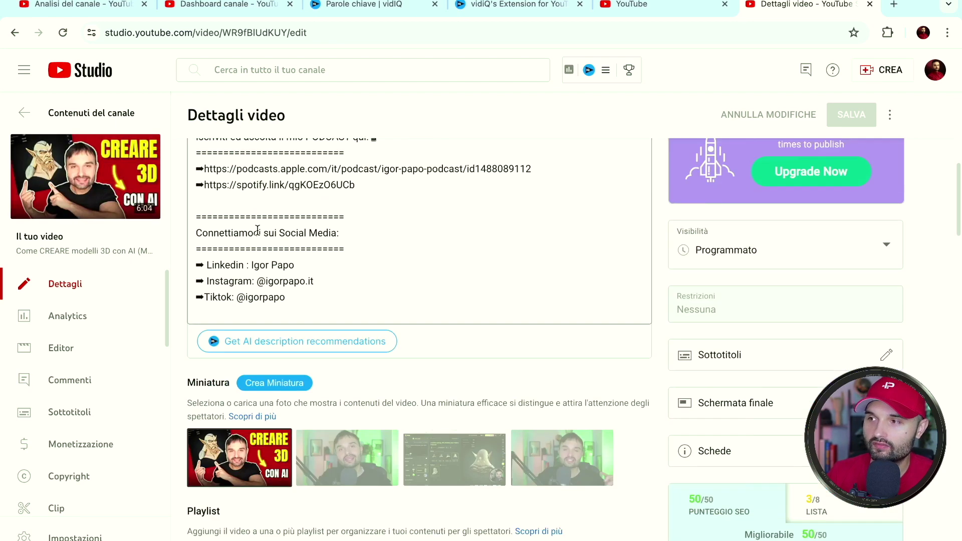
scroll(256, 234, "down", 10)
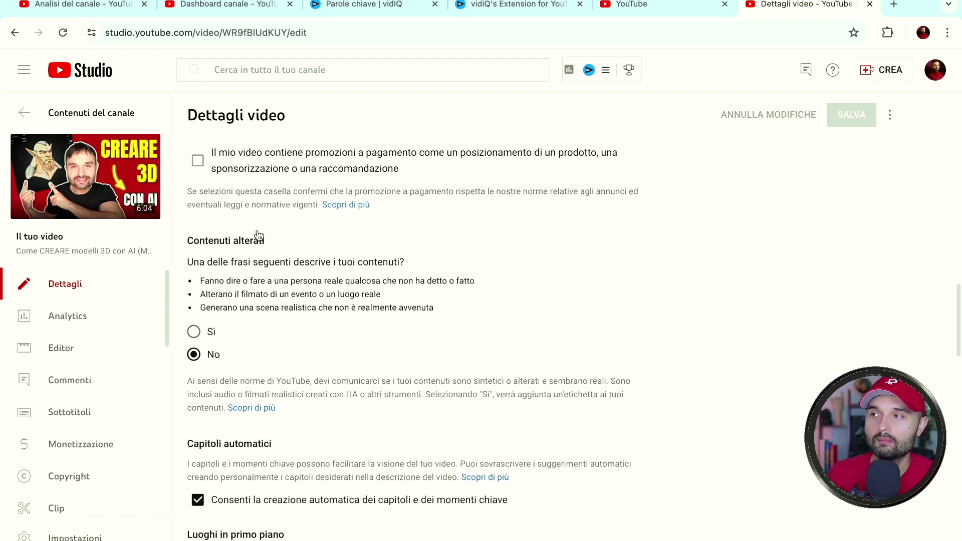
scroll(257, 230, "up", 4)
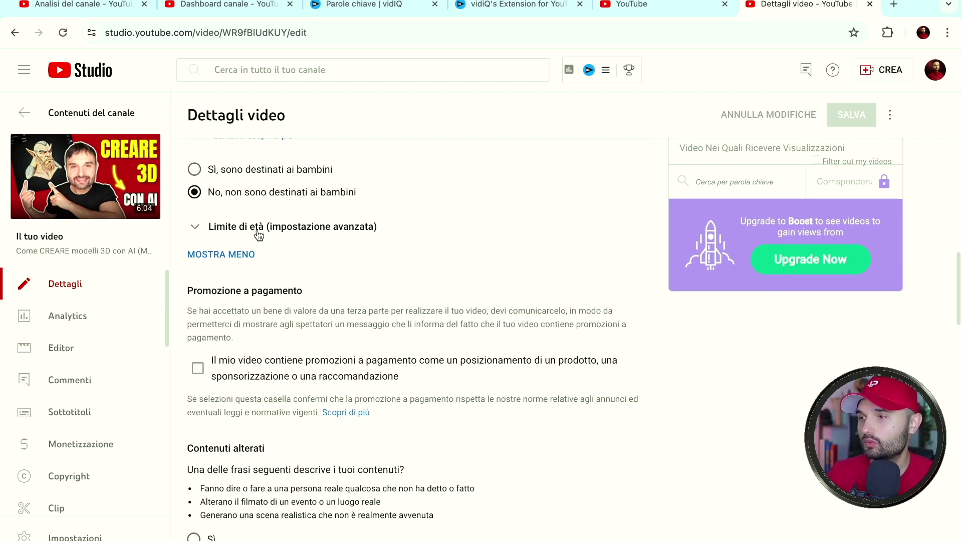
scroll(251, 307, "up", 3)
scroll(251, 306, "up", 10)
scroll(251, 307, "up", 6)
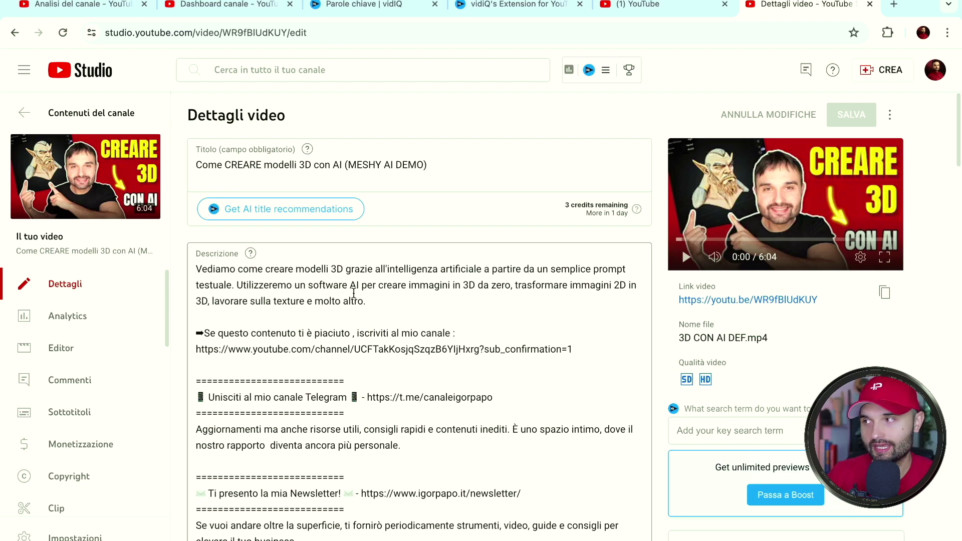
scroll(354, 293, "down", 2)
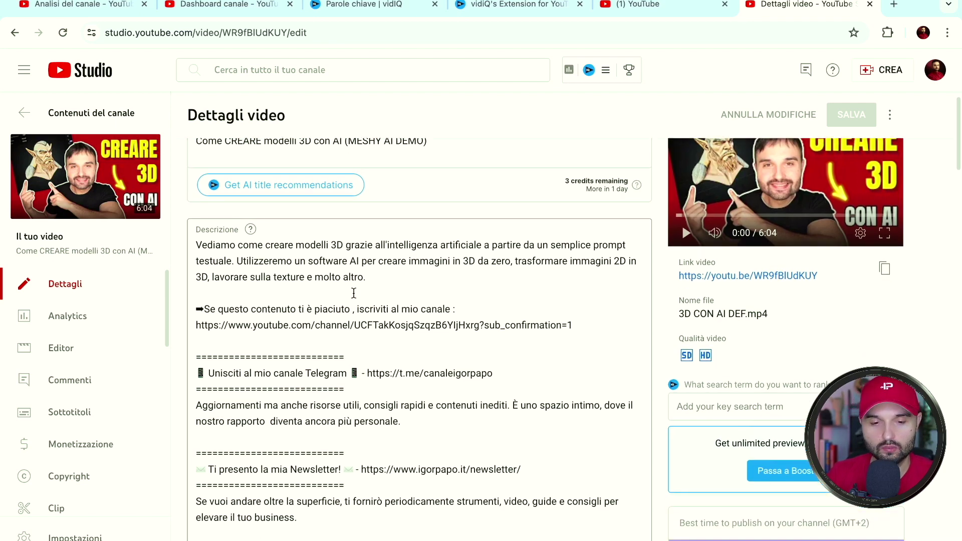
scroll(354, 293, "down", 1)
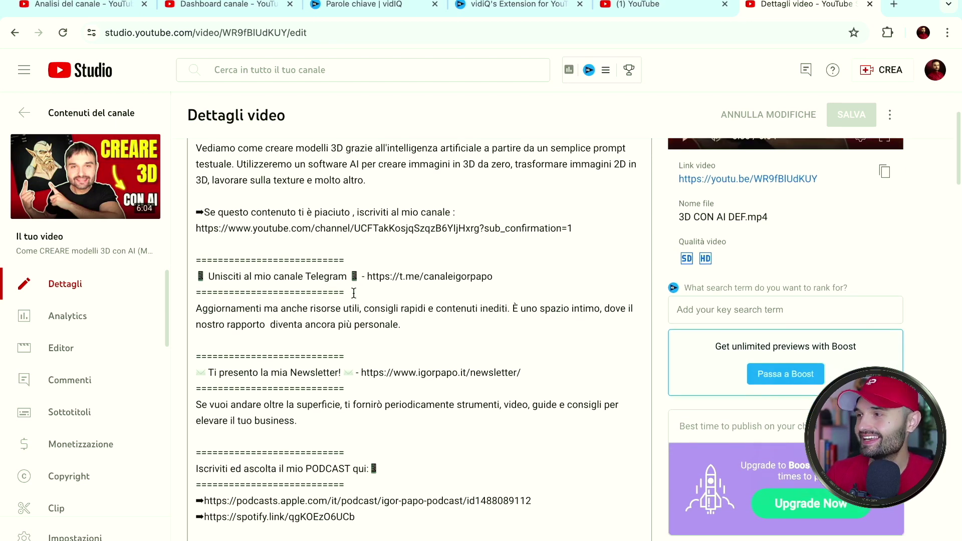
scroll(354, 293, "down", 10)
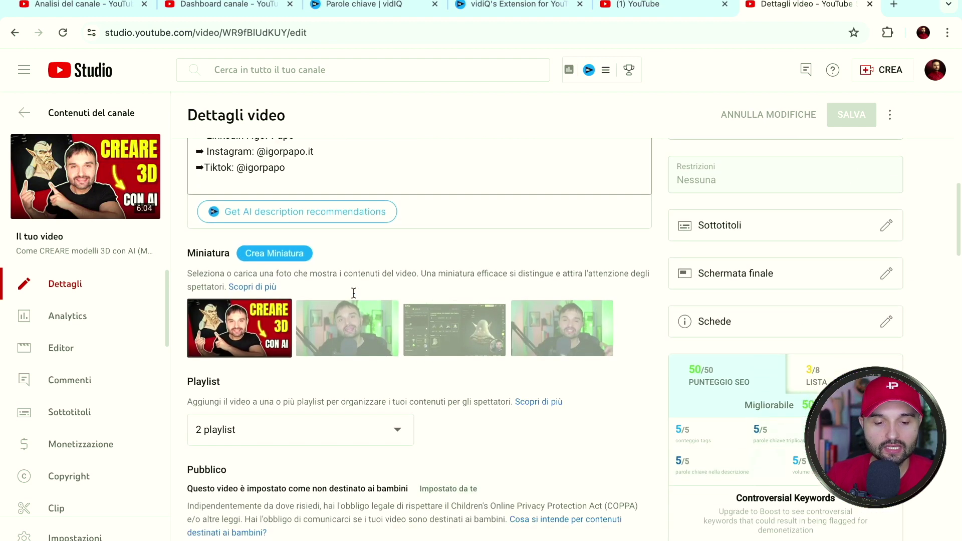
Go past the thumbnail, playlist and audience settings and review the full list of tags entered for the video.
scroll(354, 293, "down", 1)
scroll(354, 298, "down", 2)
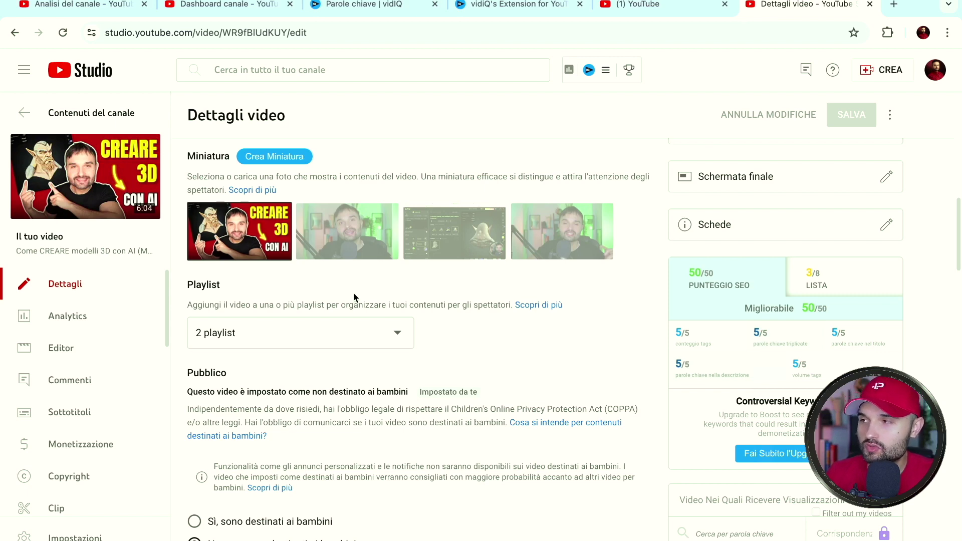
scroll(353, 295, "down", 5)
scroll(353, 295, "down", 15)
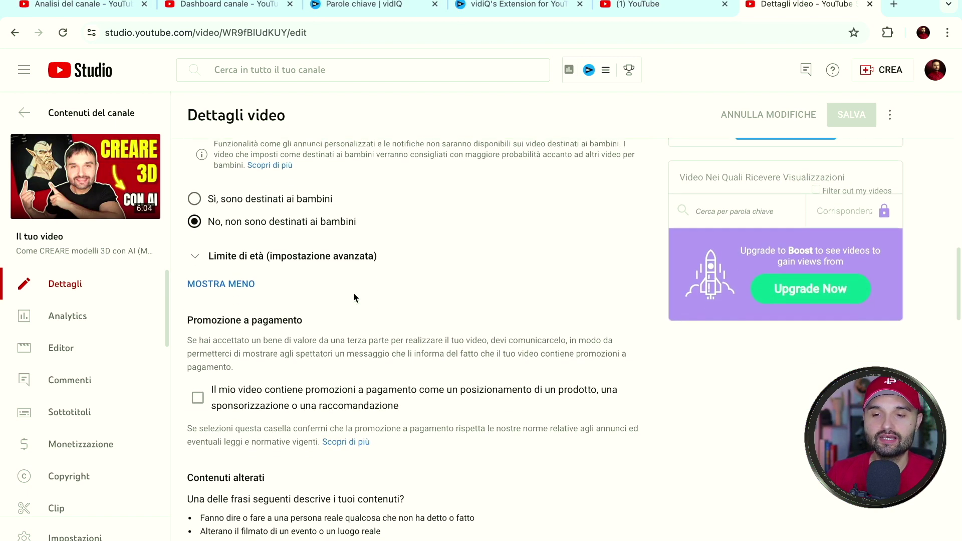
scroll(354, 297, "down", 16)
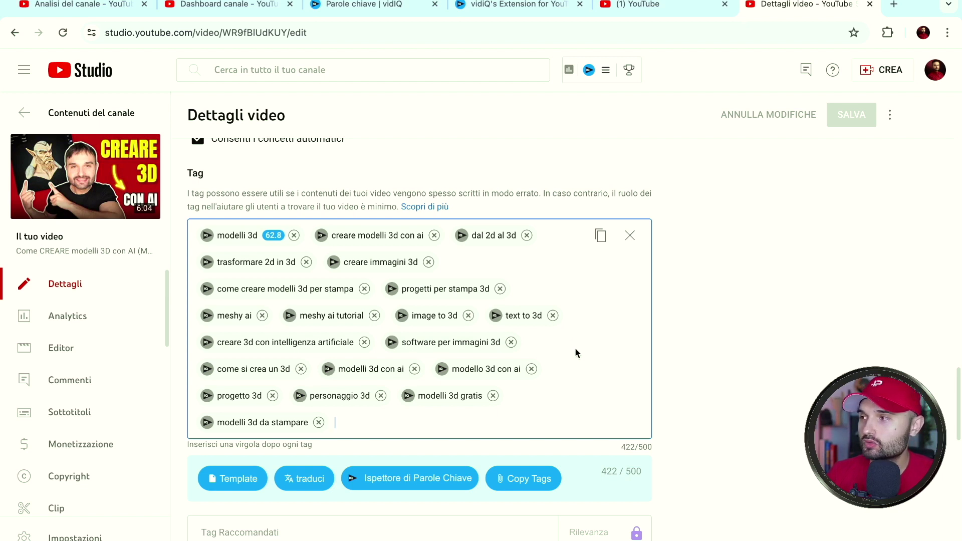
scroll(563, 385, "down", 1)
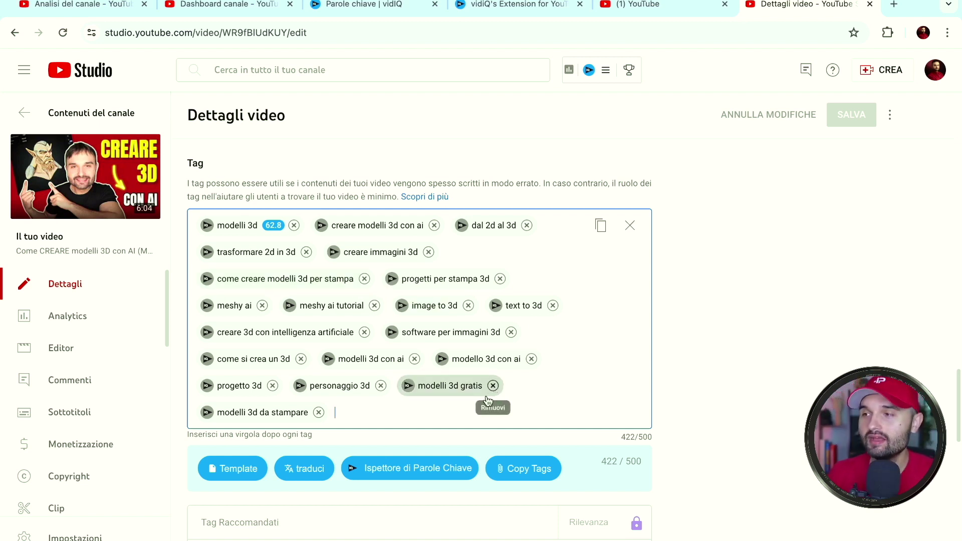
scroll(617, 333, "down", 1)
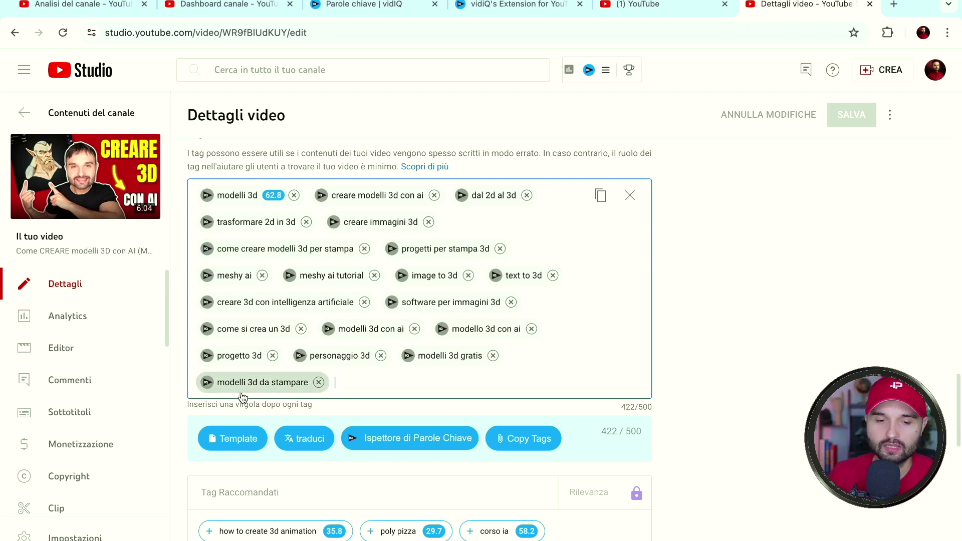
scroll(441, 366, "up", 2)
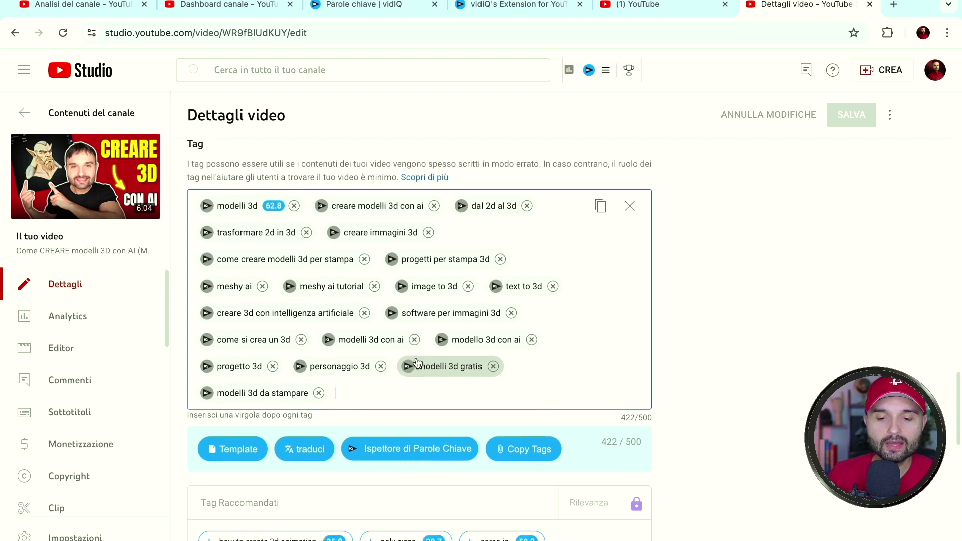
scroll(417, 362, "down", 1)
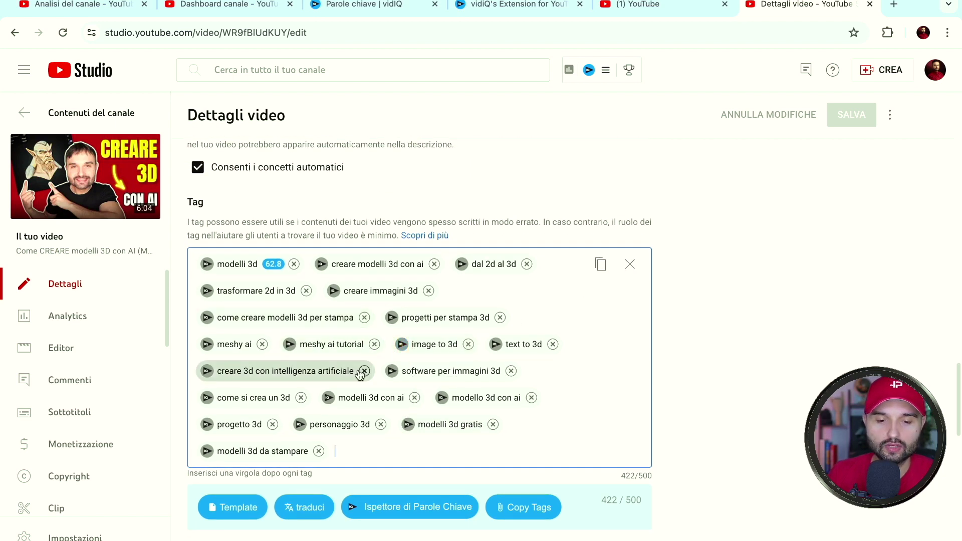
Go back to the vidIQ SEO score and check the explanation of the tag count criterion.
scroll(360, 374, "up", 12)
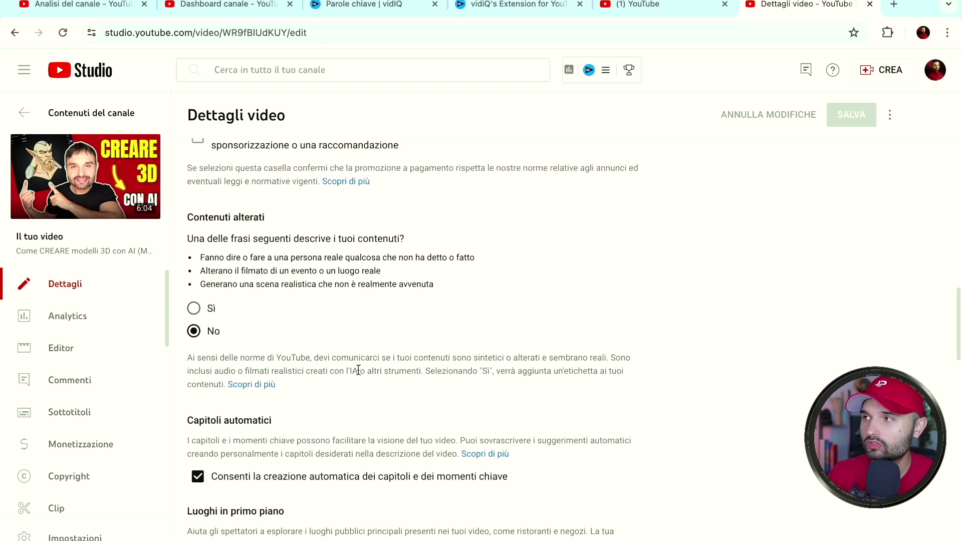
scroll(703, 358, "up", 8)
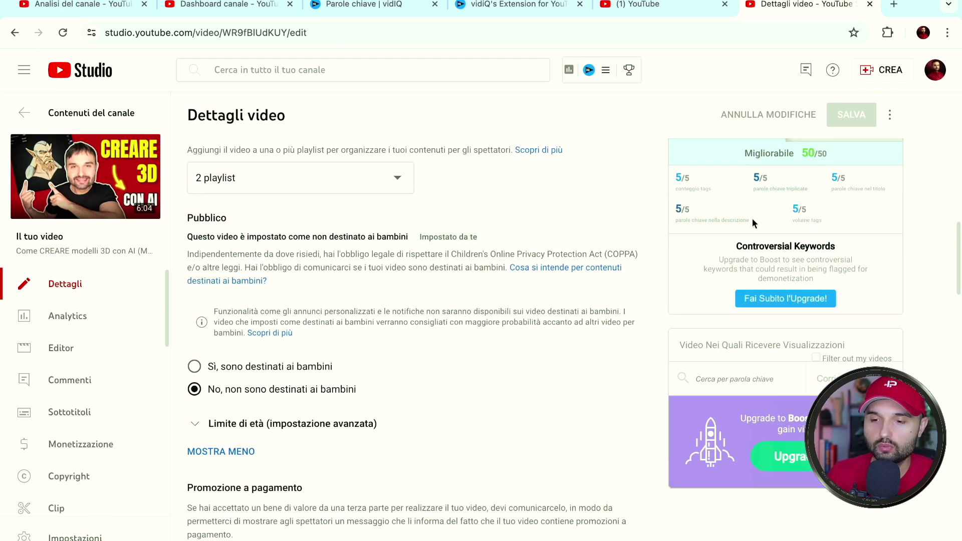
scroll(753, 218, "up", 2)
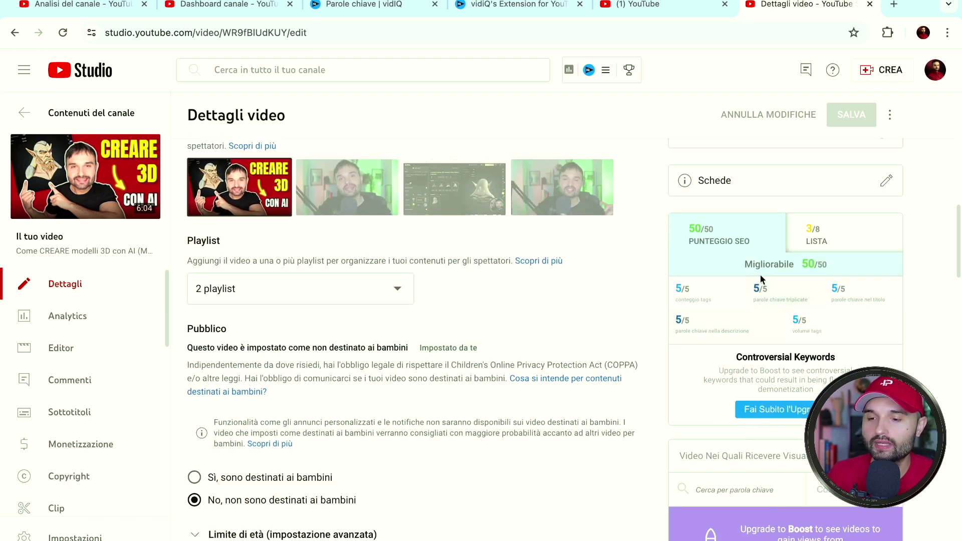
scroll(761, 279, "down", 1)
Open the vidIQ keyword inspector for the video's tag "modelli 3d".
scroll(739, 271, "down", 15)
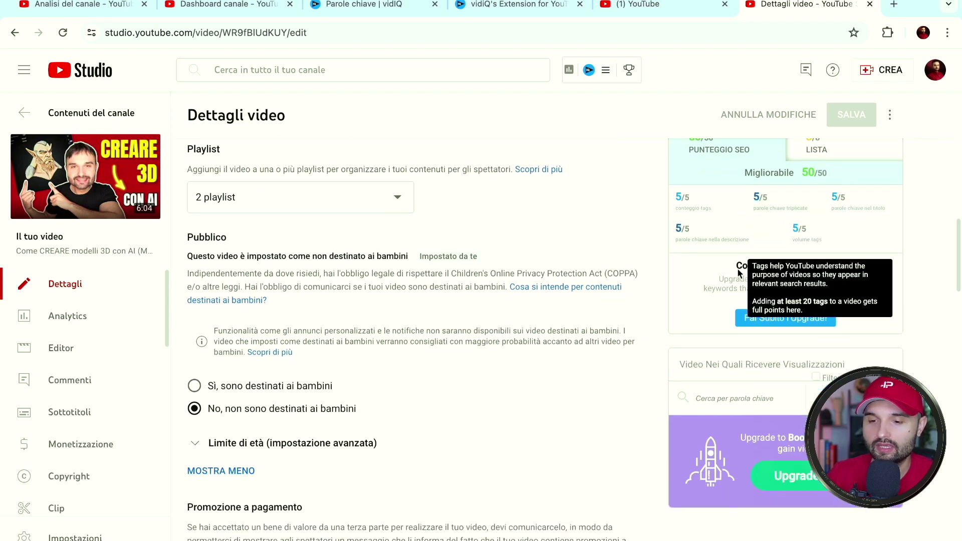
scroll(737, 269, "down", 2)
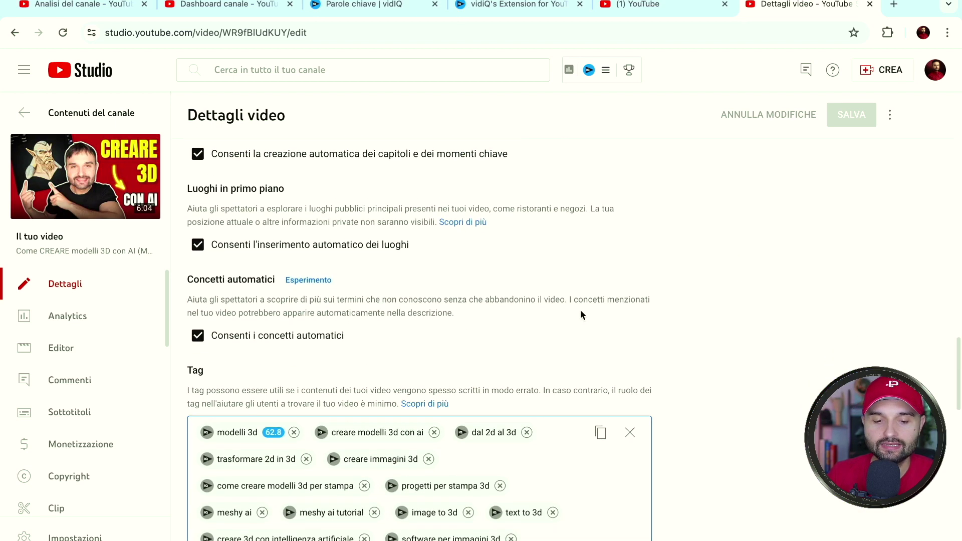
scroll(312, 454, "down", 3)
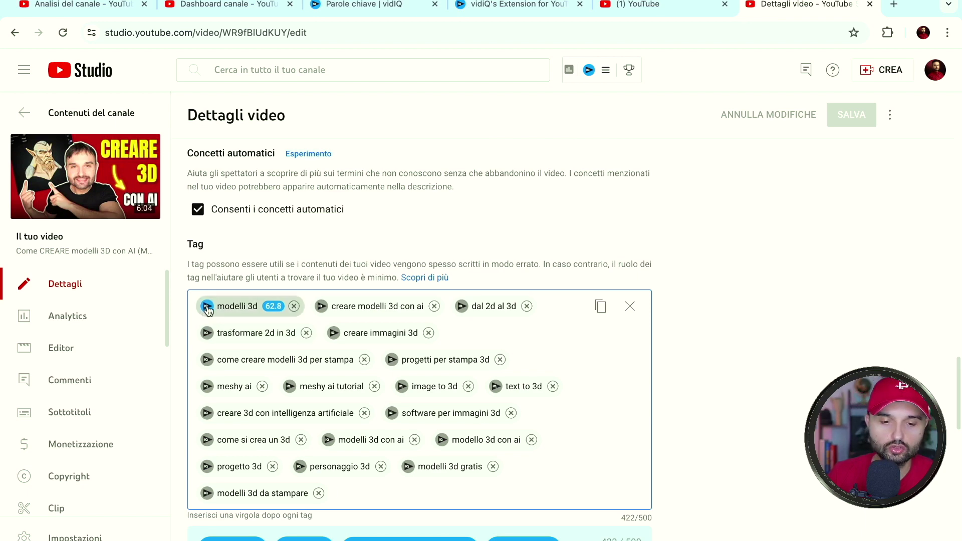
left_click(206, 306)
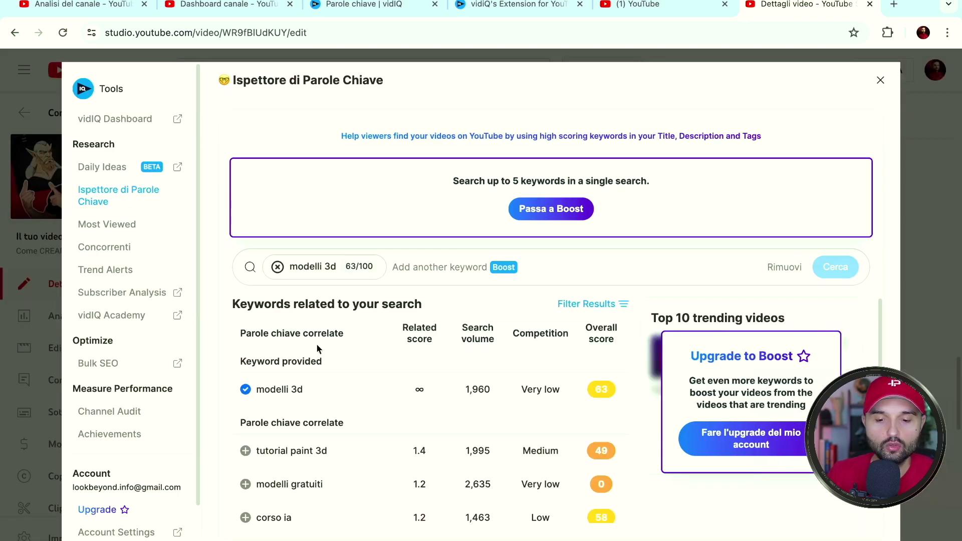
Examine the keywords related to "modelli 3d" with their related score, search volume, competition and overall score.
scroll(432, 401, "down", 1)
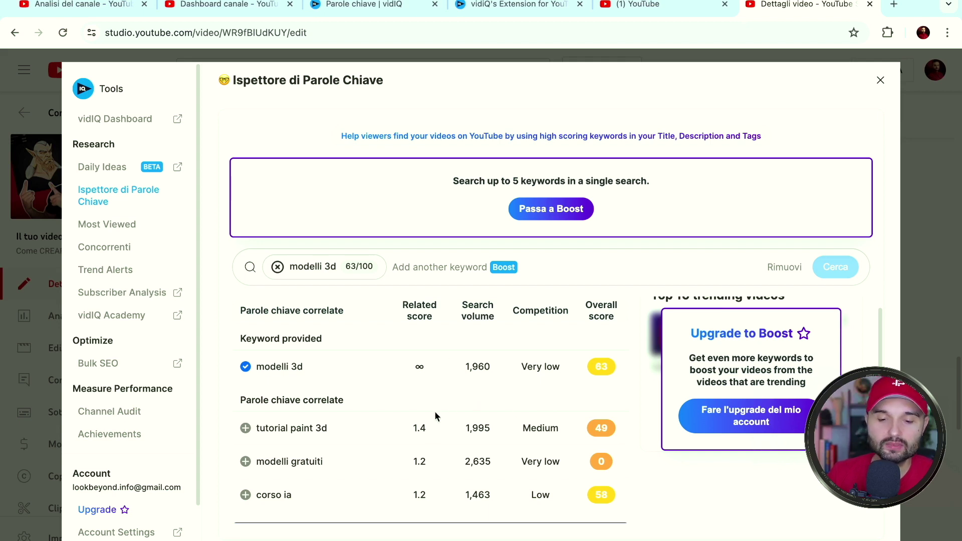
scroll(435, 414, "down", 2)
scroll(435, 416, "up", 1)
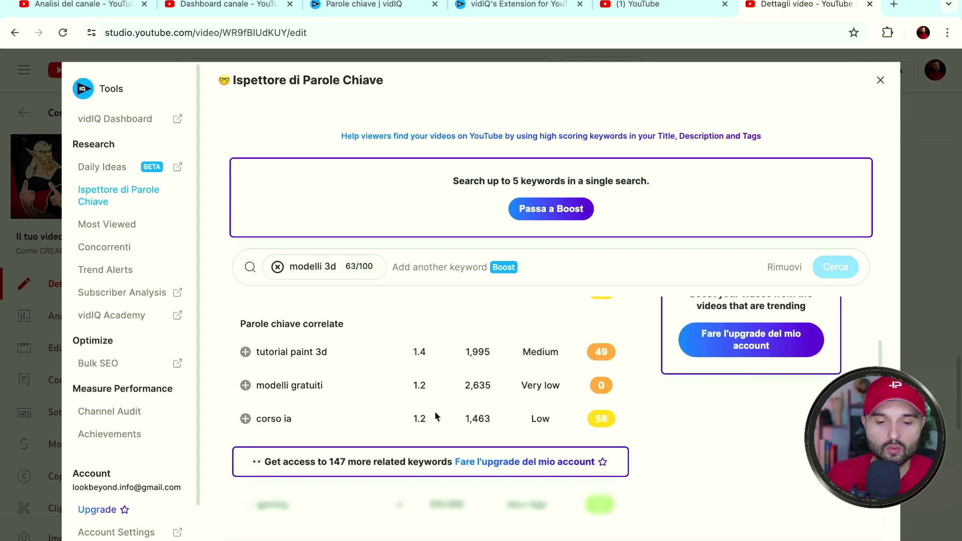
scroll(435, 416, "up", 1)
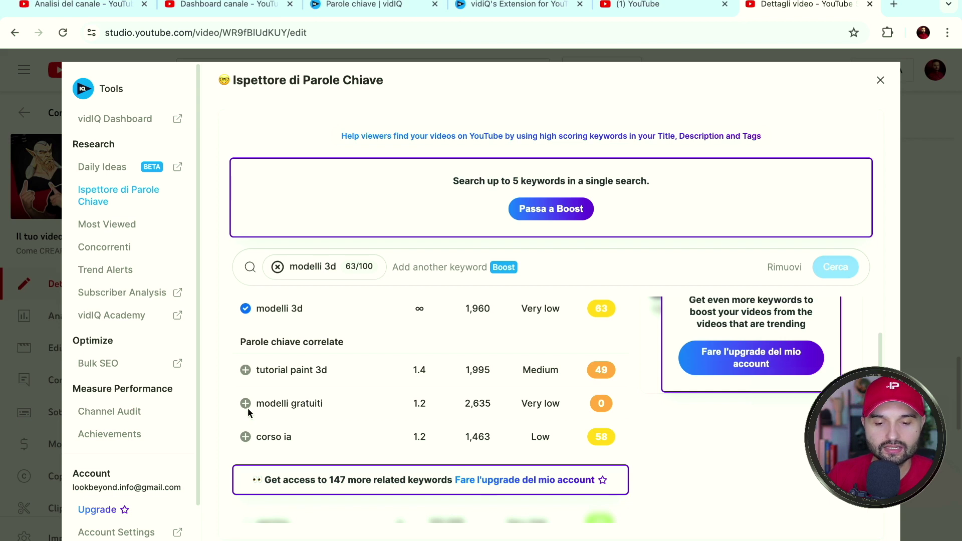
scroll(248, 408, "down", 1)
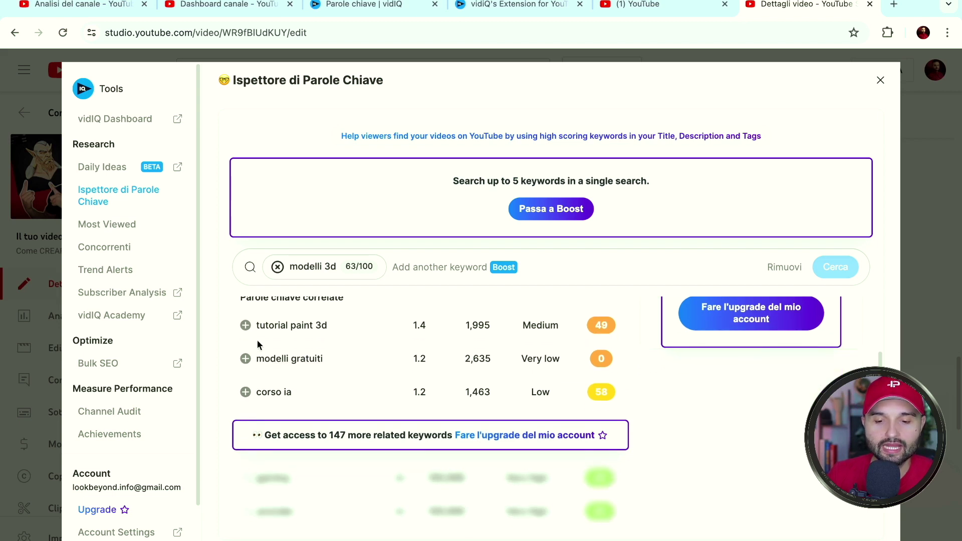
scroll(254, 351, "down", 1)
scroll(253, 359, "up", 2)
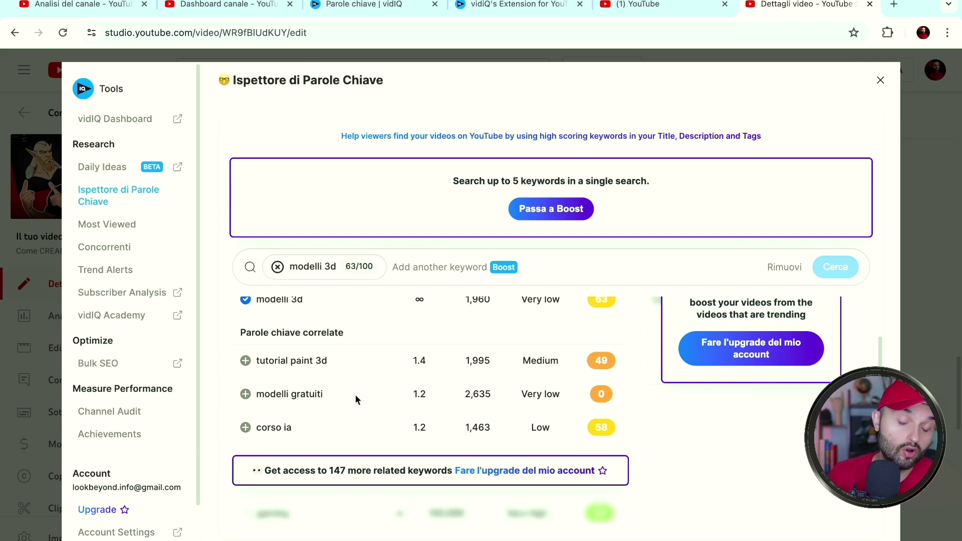
Close the keyword inspector and look at the vidIQ recommended tags below the video's tag list.
left_click(880, 82)
scroll(487, 390, "down", 2)
scroll(488, 389, "down", 2)
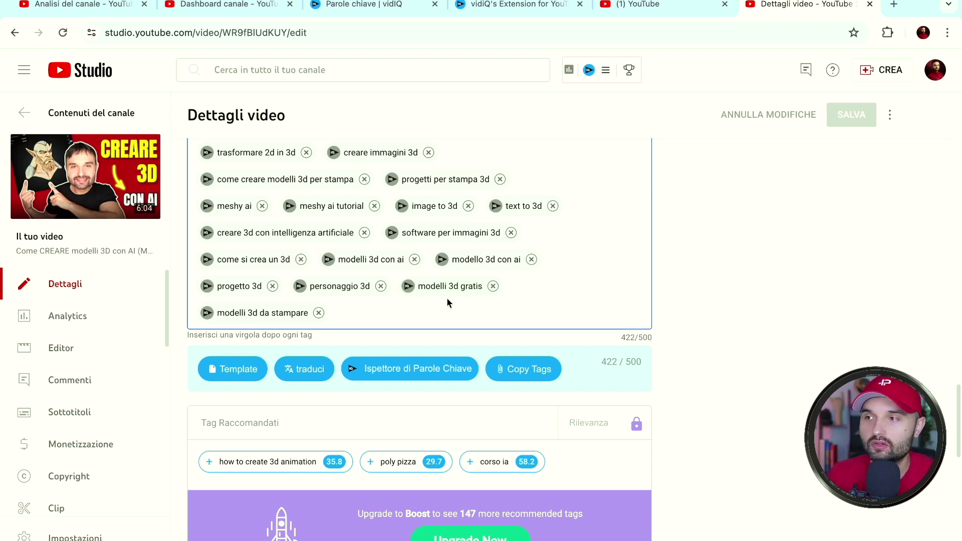
scroll(446, 303, "down", 5)
scroll(447, 299, "down", 4)
Return to the start of the video details to view the title, description and key search term field.
scroll(447, 298, "up", 15)
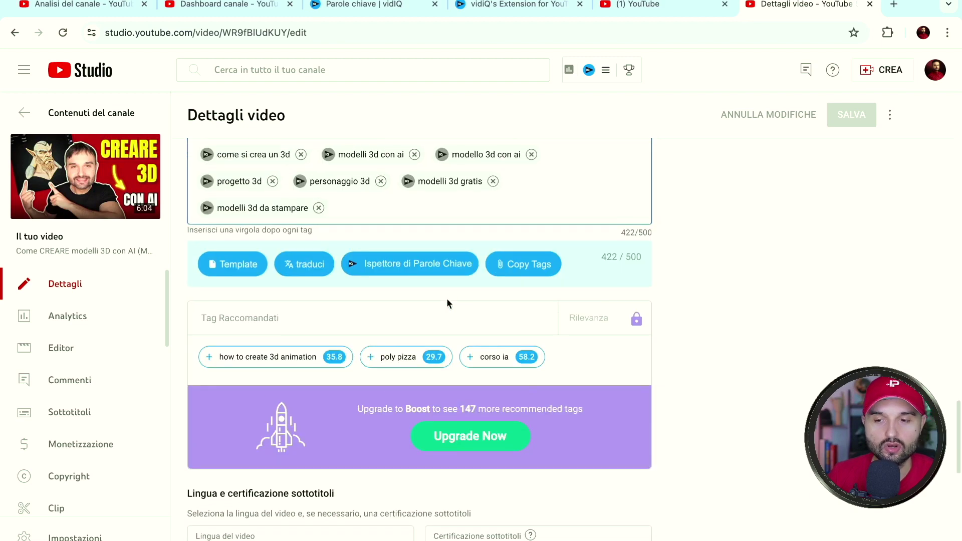
scroll(425, 346, "up", 6)
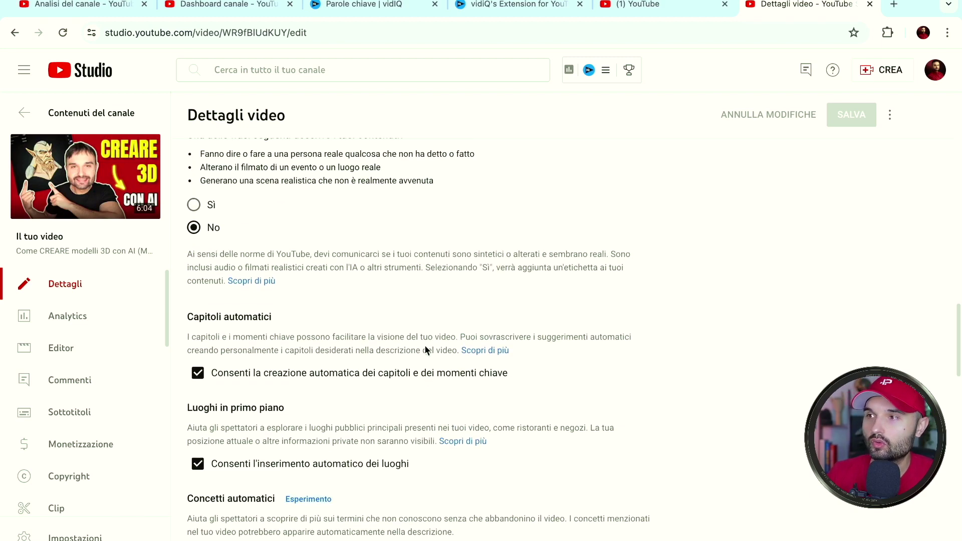
scroll(425, 349, "up", 15)
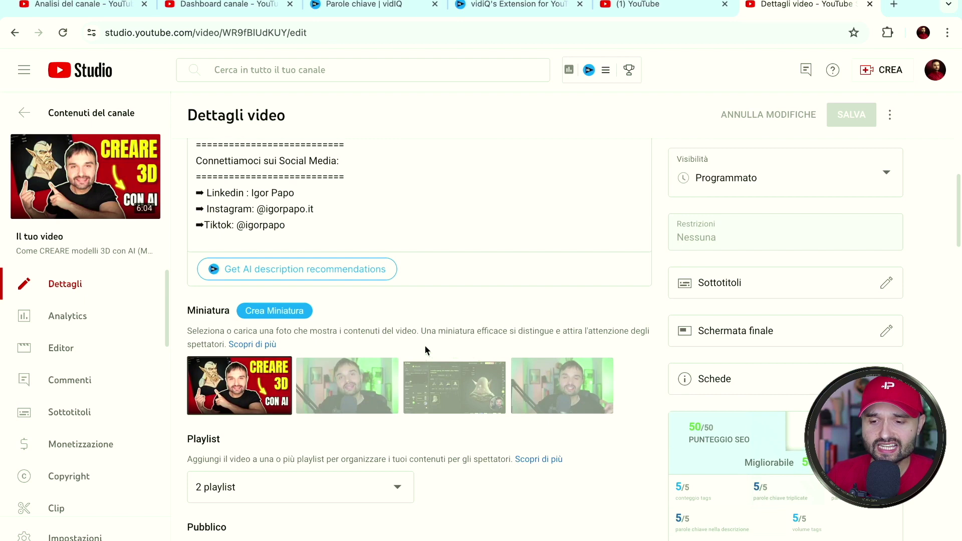
scroll(743, 475, "up", 9)
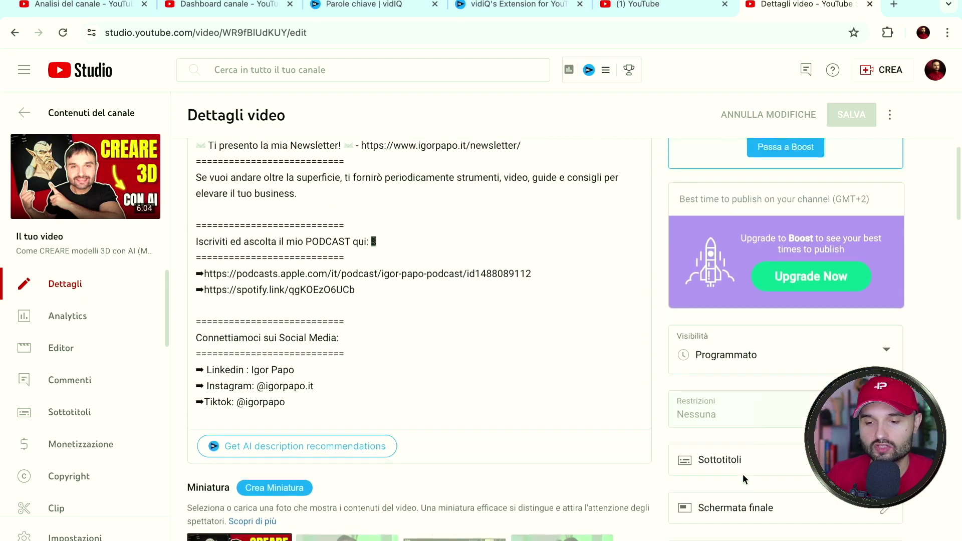
scroll(753, 446, "up", 2)
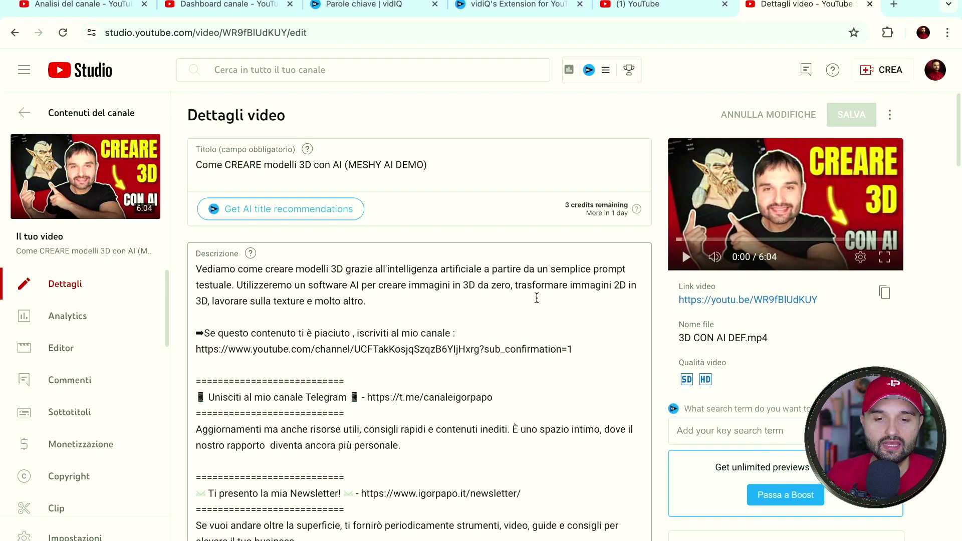